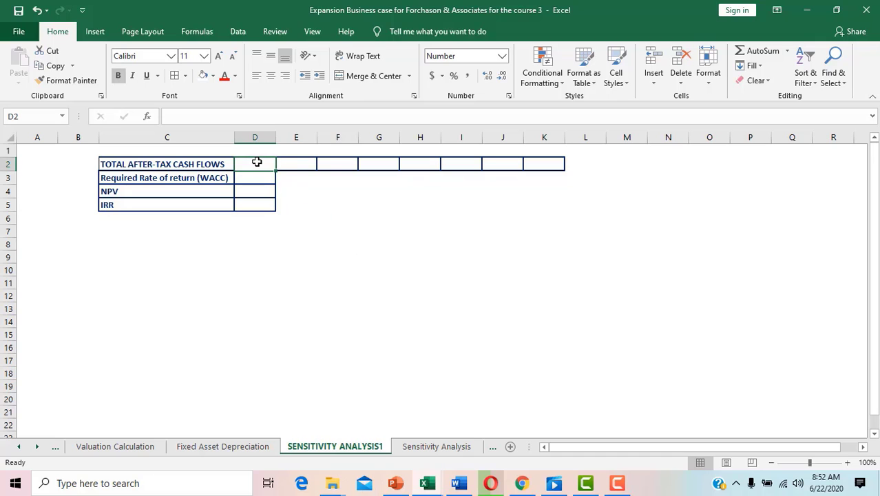
# Link D2 to the first total after-tax cash flow, C26 on the Valuation Calculation sheet, and fill the reference across to K2.
pyautogui.write('=')
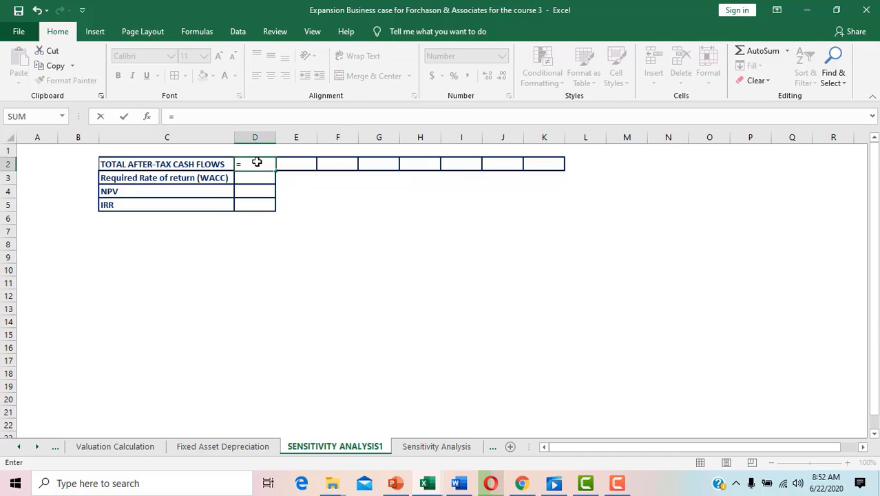
pyautogui.hotkey('ctrl', 'pageup')
pyautogui.hotkey('ctrl', 'pageup')
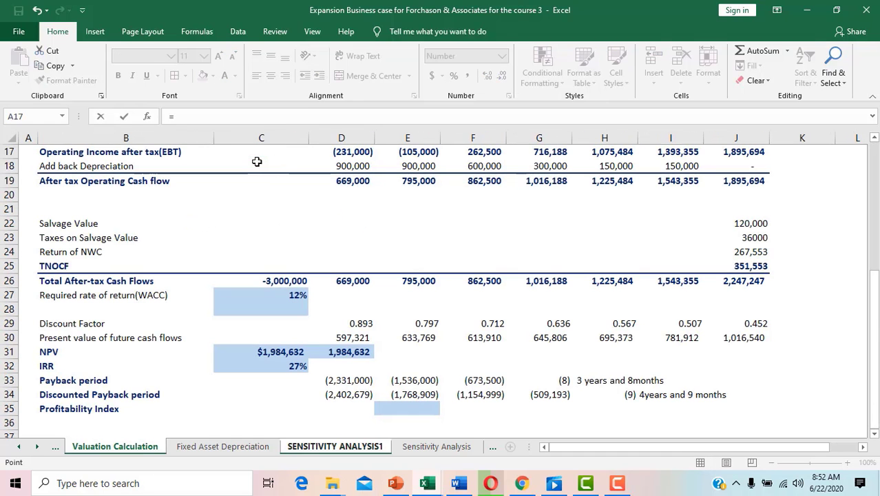
pyautogui.click(295, 281)
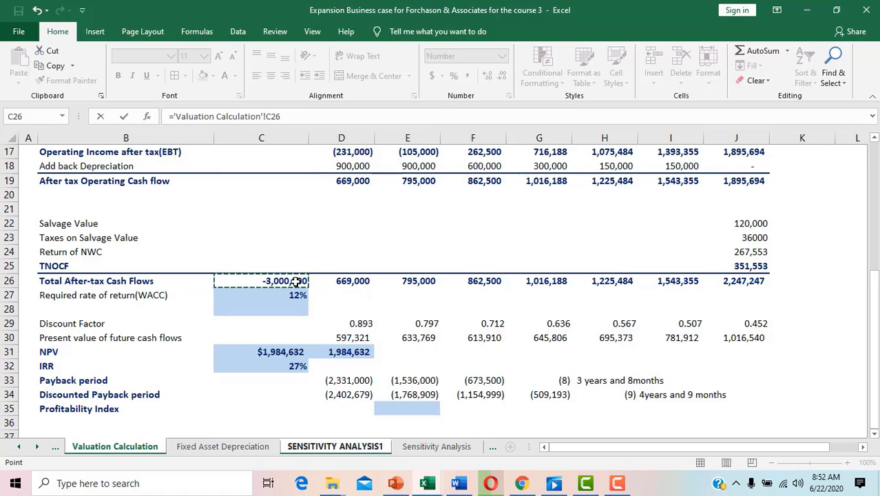
pyautogui.press('Return')
pyautogui.moveTo(279, 169); pyautogui.dragTo(556, 177)
# Link the required rate of return in D3 to the WACC in C27 on the Valuation Calculation sheet.
pyautogui.click(264, 178)
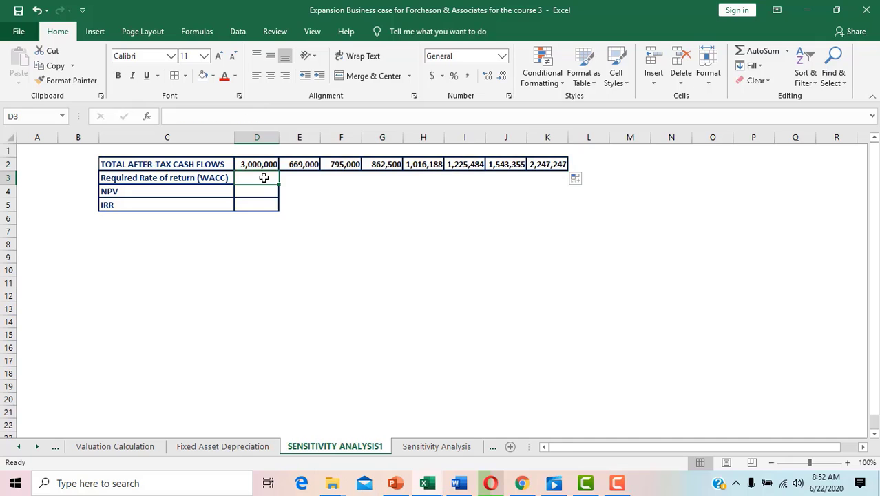
pyautogui.write('=')
pyautogui.hotkey('ctrl', 'pageup')
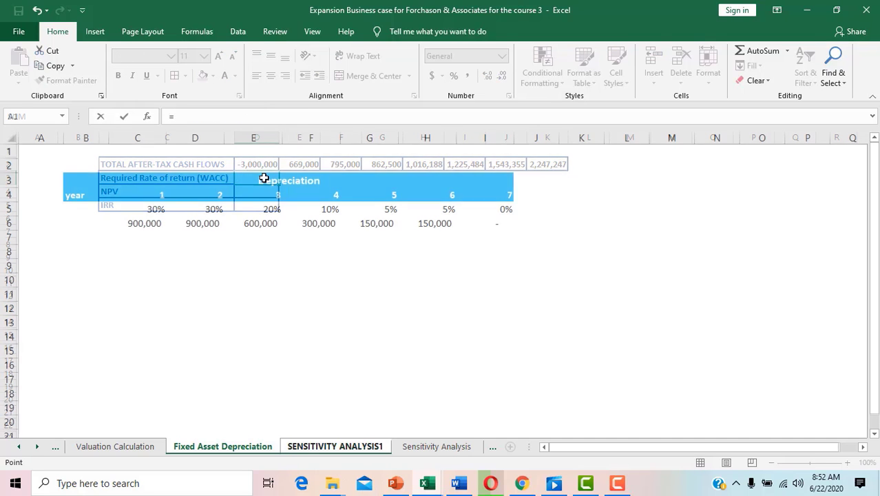
pyautogui.hotkey('ctrl', 'pageup')
pyautogui.click(294, 295)
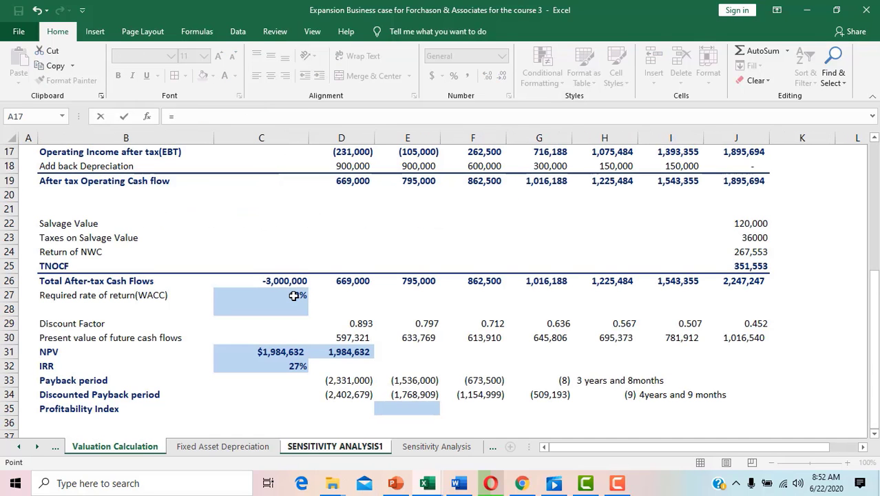
pyautogui.press('Return')
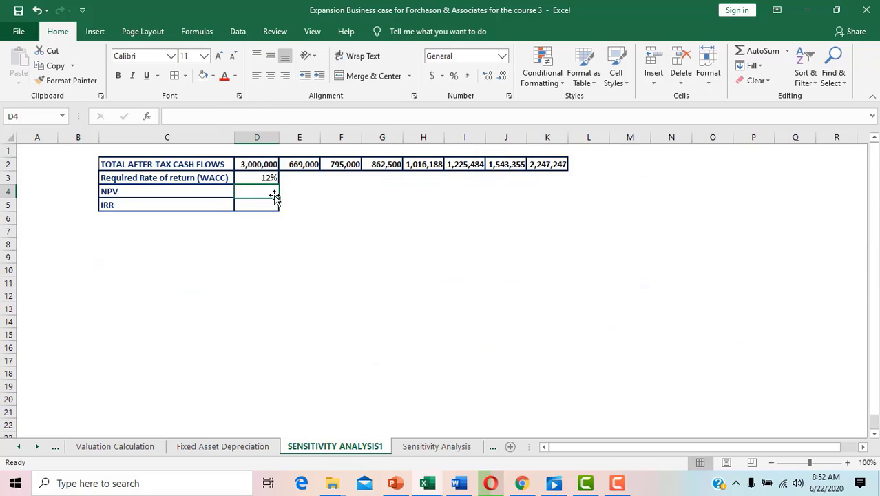
# Calculate the NPV in D4 with the formula =NPV(D3,E2:K2)+D2.
pyautogui.click(268, 176)
pyautogui.click(255, 191)
pyautogui.write('=NP')
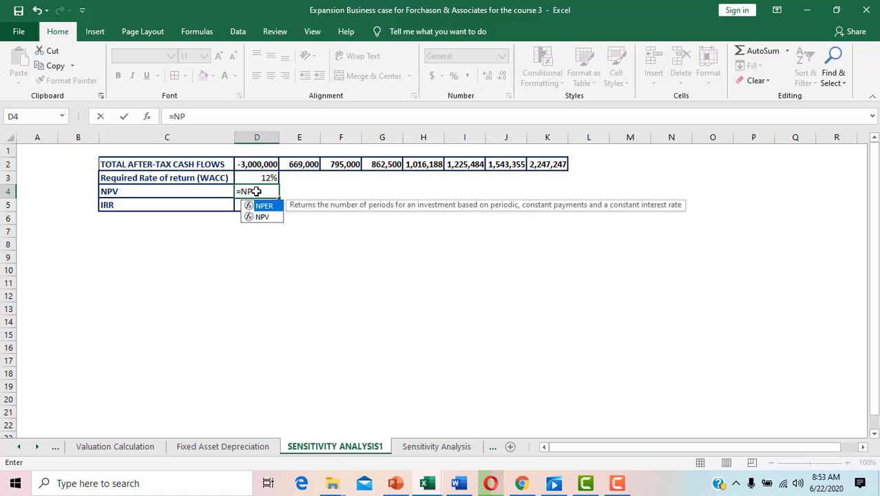
pyautogui.press('Down')
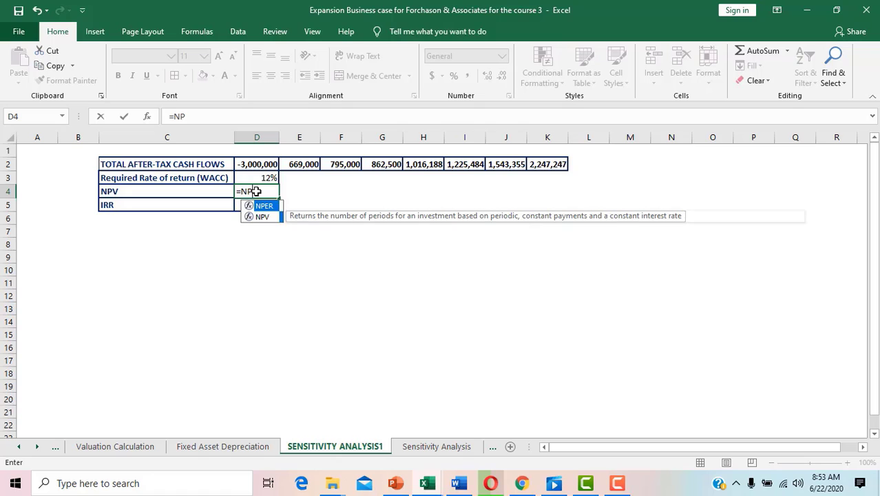
pyautogui.press('Tab')
pyautogui.press('Up')
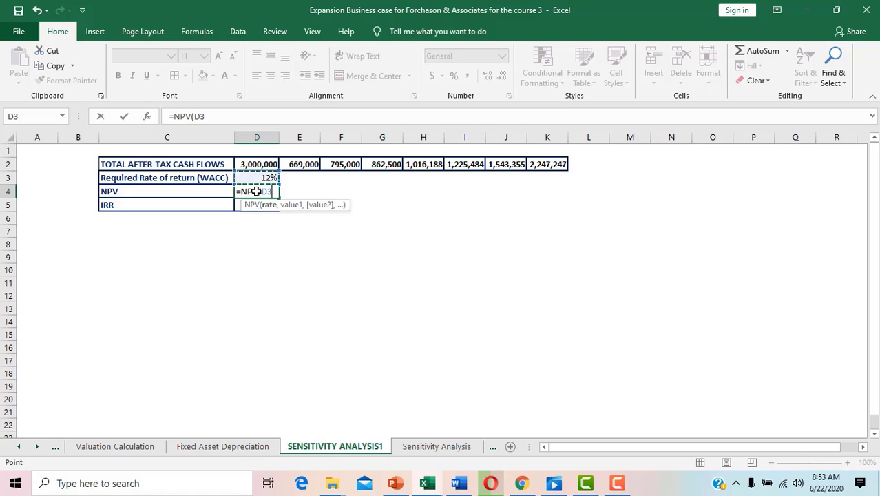
pyautogui.write(',')
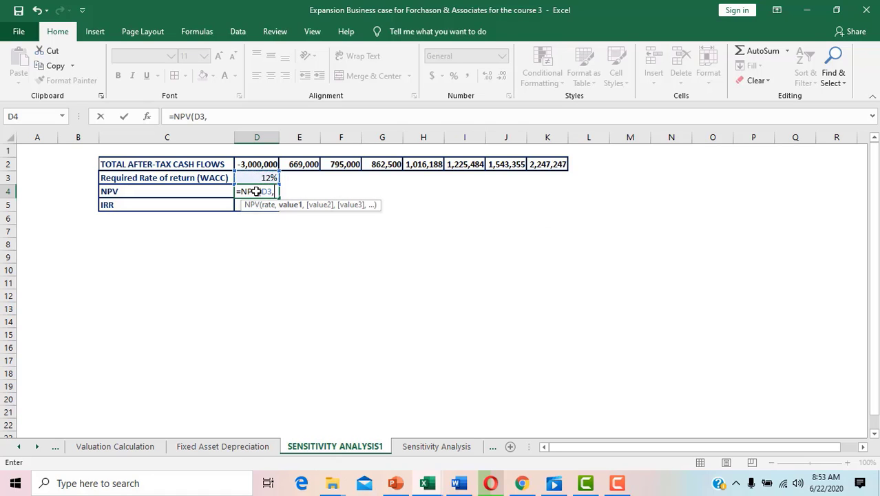
pyautogui.press('Up')
pyautogui.press('Up')
pyautogui.press('Right')
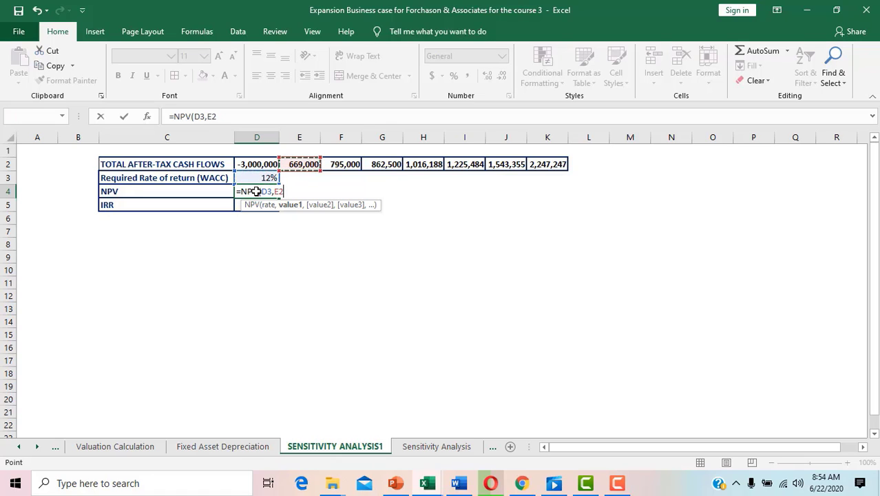
pyautogui.hotkey('shift', 'Right')
pyautogui.hotkey('shift', 'Right')
pyautogui.hotkey('shift', 'Right')
pyautogui.hotkey('shift', 'Right')
pyautogui.hotkey('shift', 'Right')
pyautogui.hotkey('shift', 'Right')
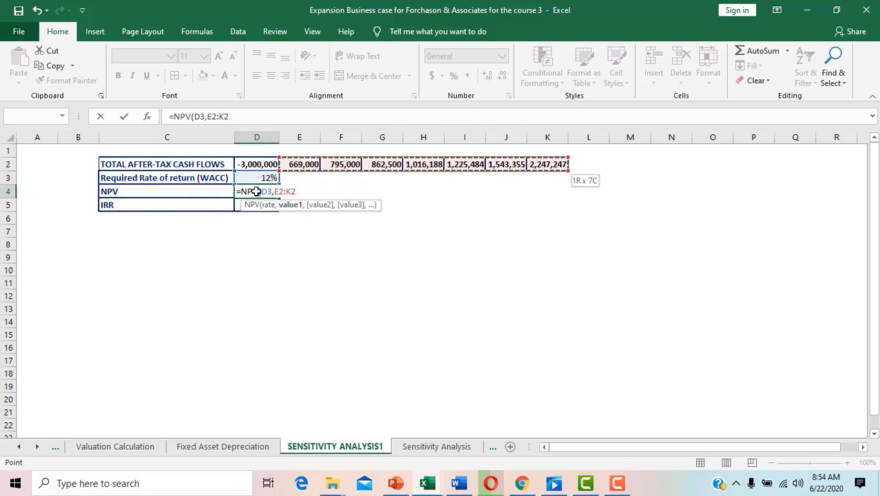
pyautogui.write(')')
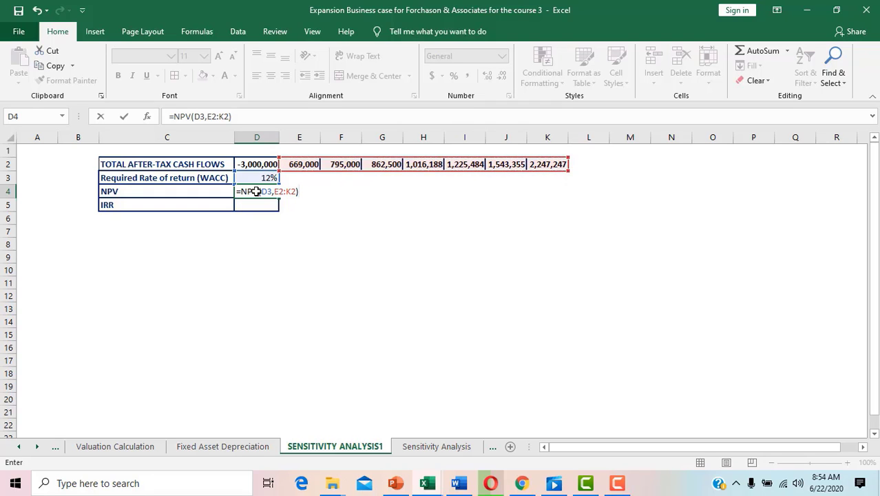
pyautogui.write('+')
pyautogui.click(248, 163)
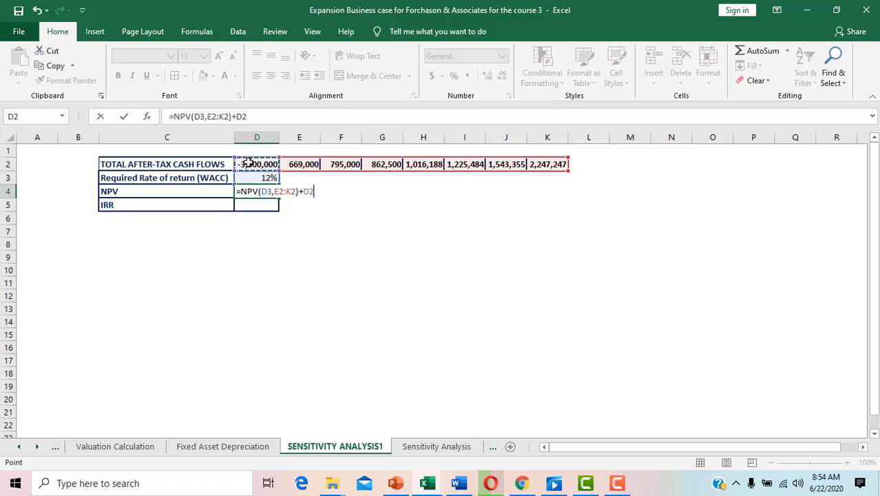
pyautogui.press('Return')
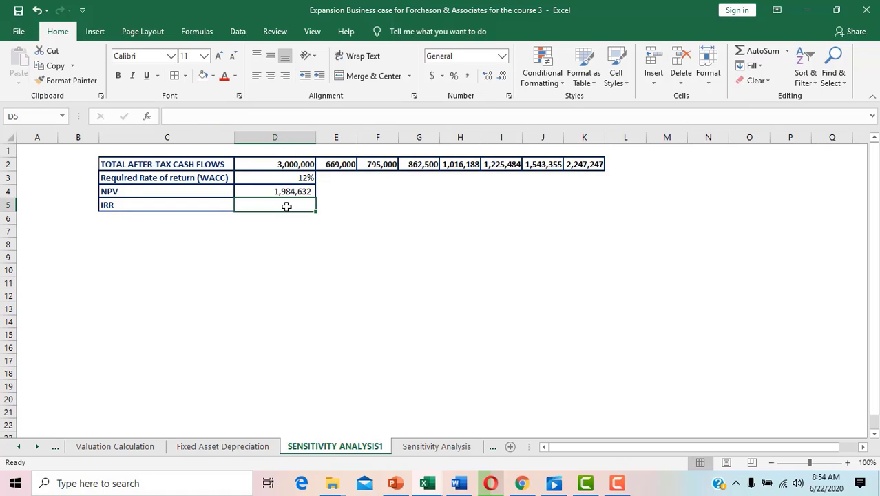
# Calculate the internal rate of return in D5 with the formula =IRR(D2:K2).
pyautogui.write('=')
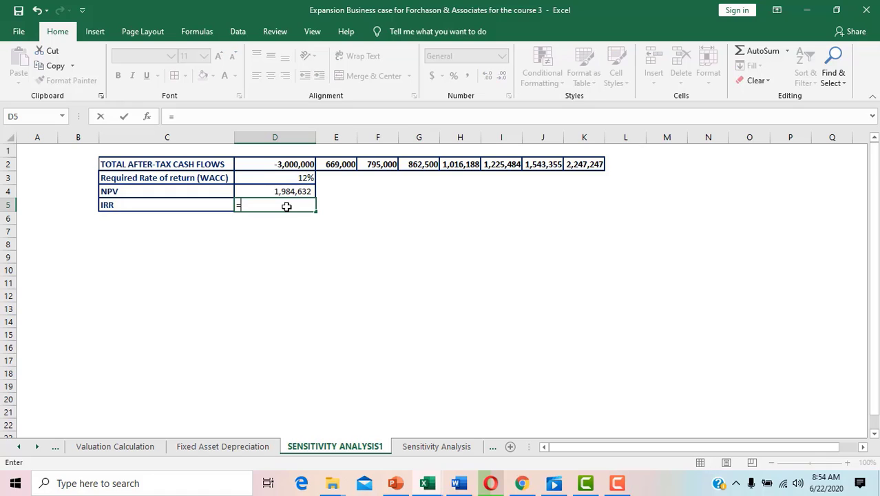
pyautogui.write('IR')
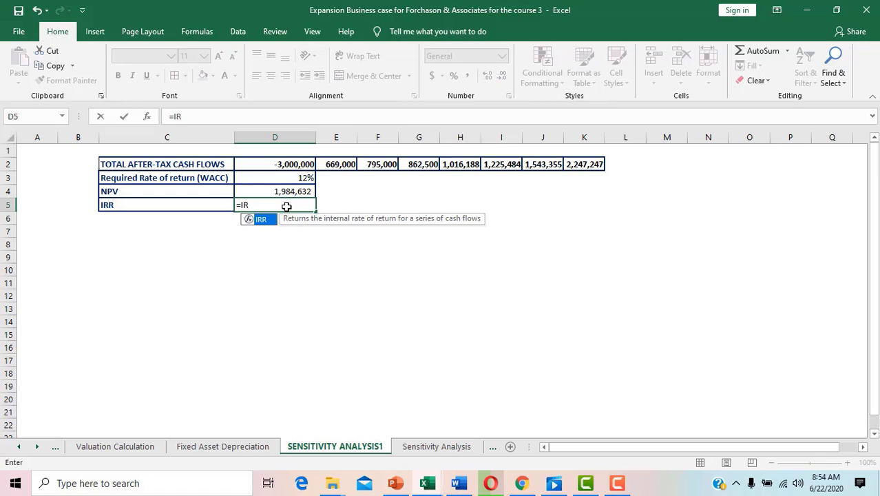
pyautogui.write('R(')
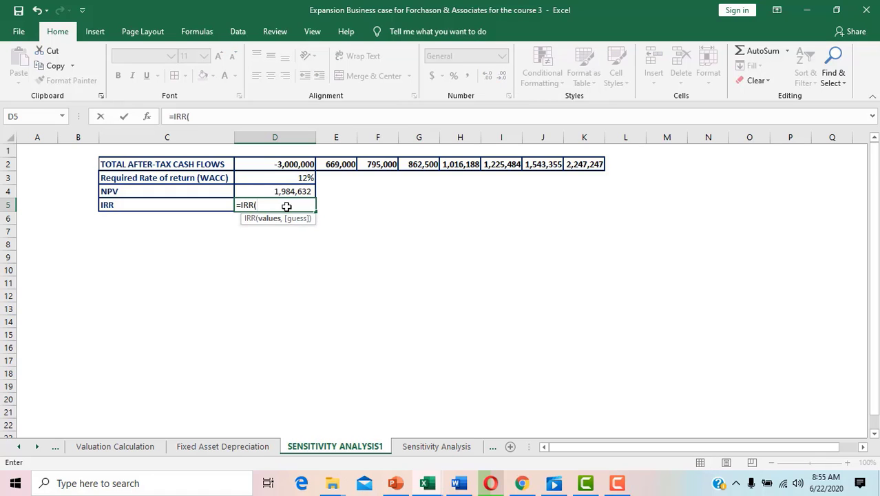
pyautogui.press('Up')
pyautogui.press('Up')
pyautogui.press('Up')
pyautogui.hotkey('shift', 'Right')
pyautogui.hotkey('shift', 'Right')
pyautogui.hotkey('shift', 'Right')
pyautogui.hotkey('shift', 'Right')
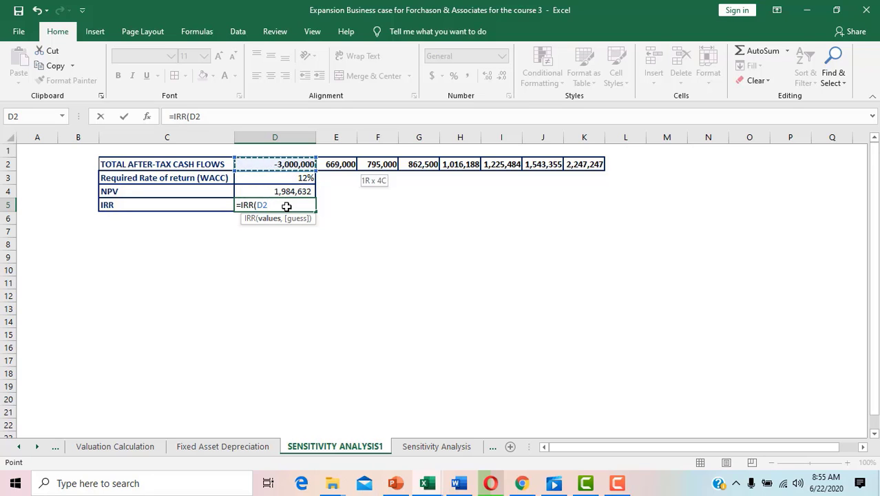
pyautogui.hotkey('shift', 'Right')
pyautogui.hotkey('shift', 'Right')
pyautogui.hotkey('shift', 'Right')
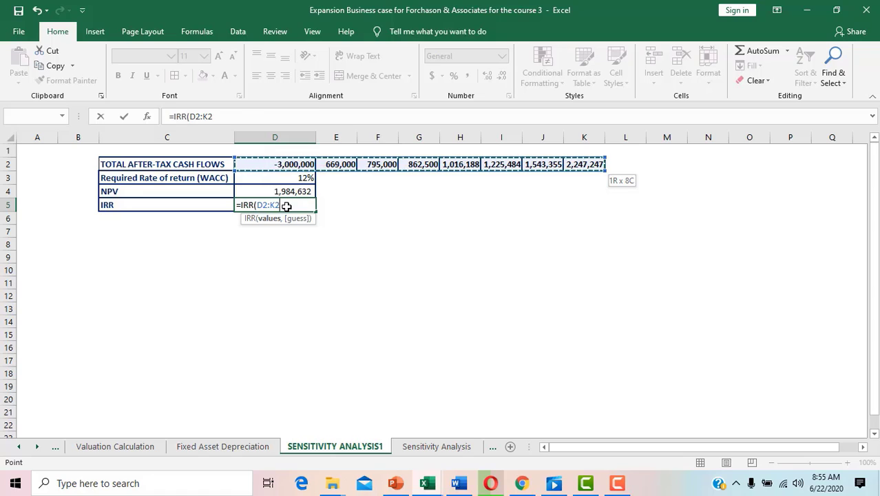
pyautogui.write(')')
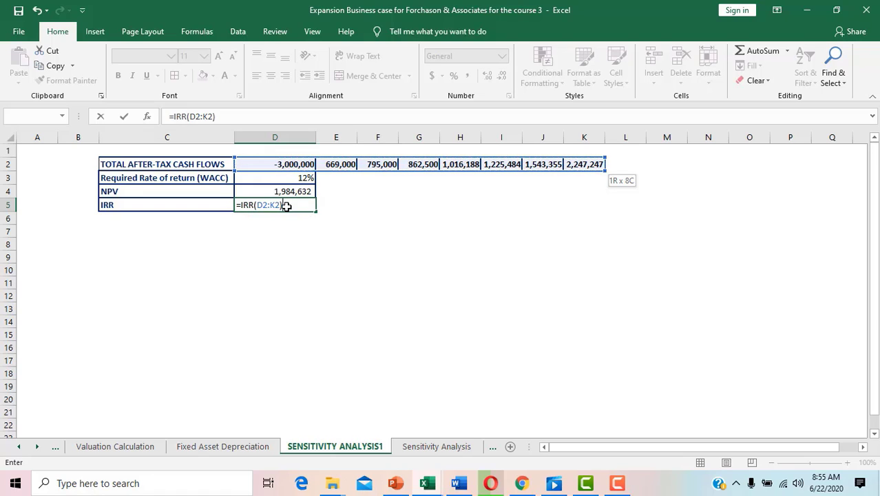
pyautogui.press('Return')
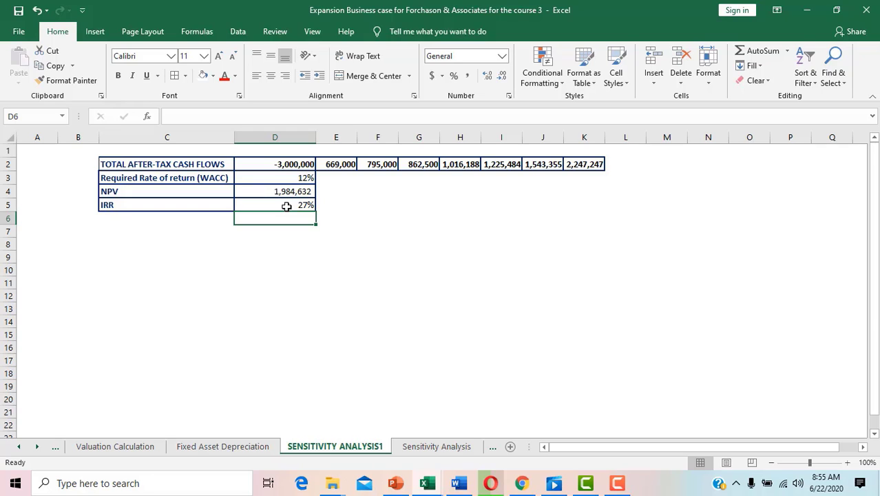
# Enter the sensitivity table headings WACC in D6 and NPV in E6.
pyautogui.press('BackSpace')
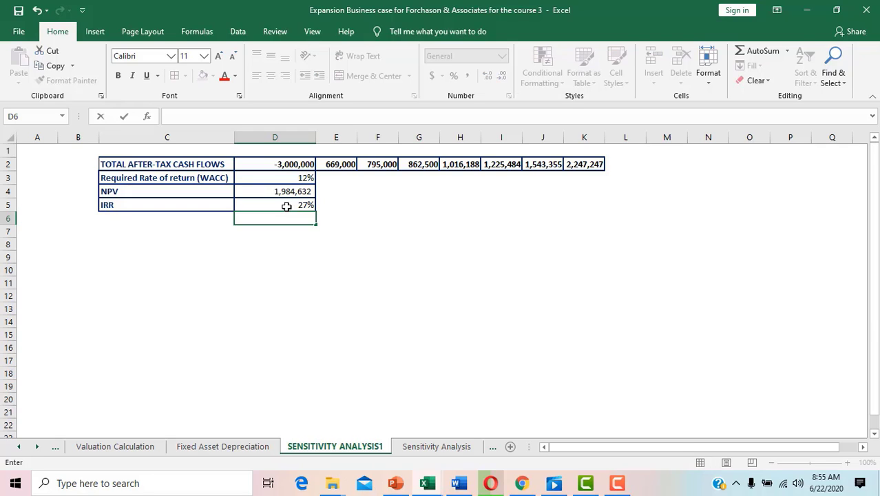
pyautogui.write('WACC')
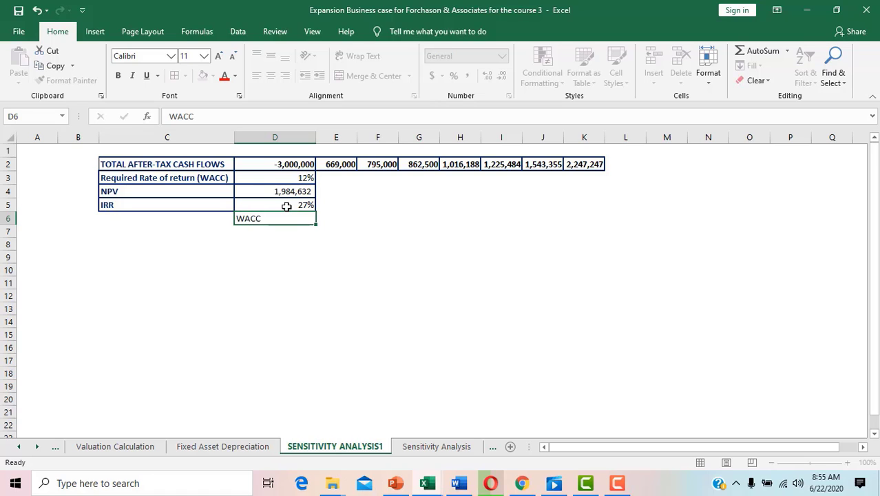
pyautogui.press('Tab')
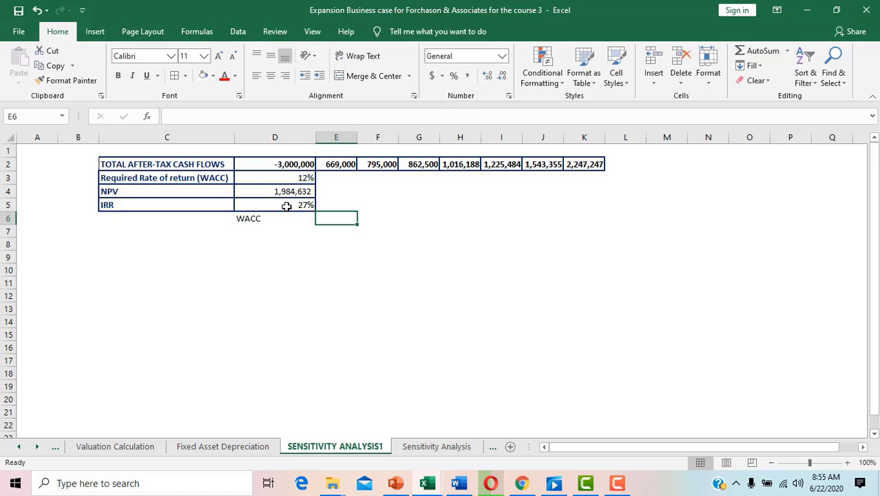
pyautogui.write('NPV')
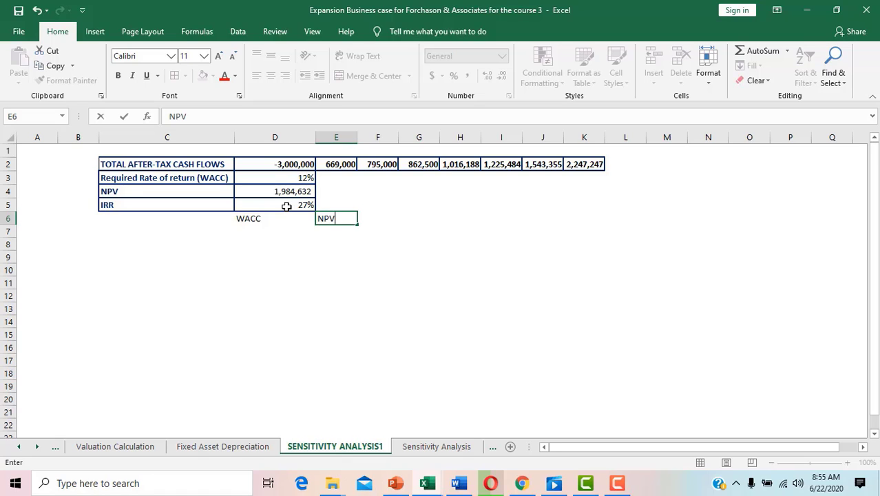
pyautogui.press('Return')
# Enter WACC rates from 8% in D8 downward, continuing the column as a series in 1% increments.
pyautogui.press('Return')
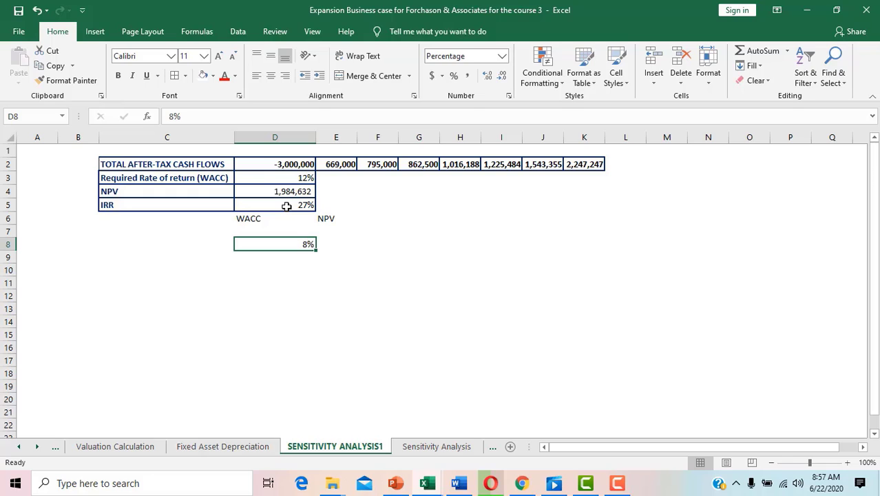
pyautogui.press('Return')
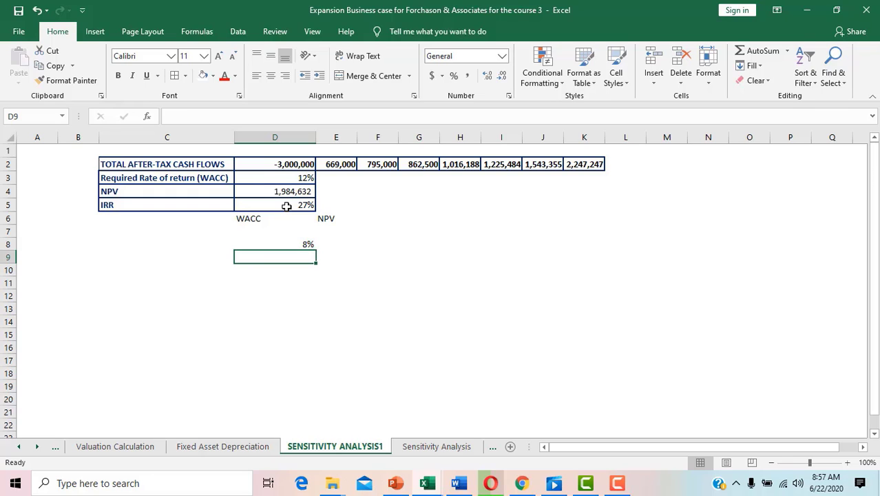
pyautogui.write('9%')
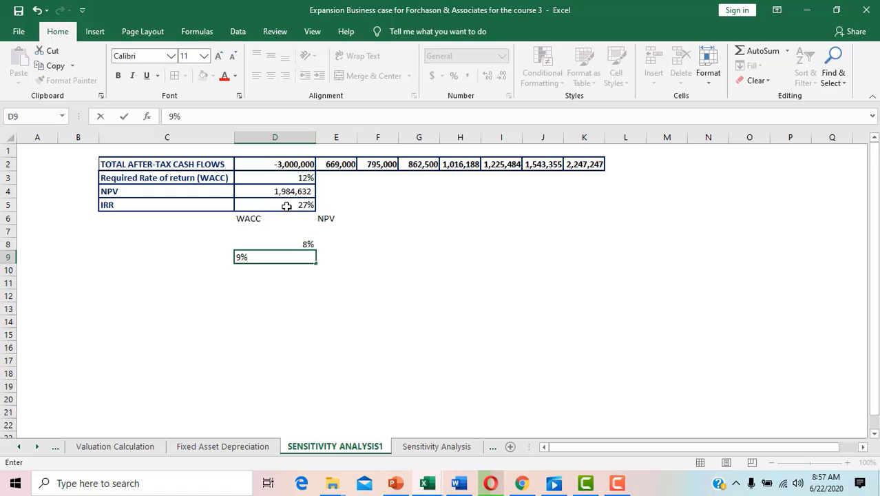
pyautogui.press('Return')
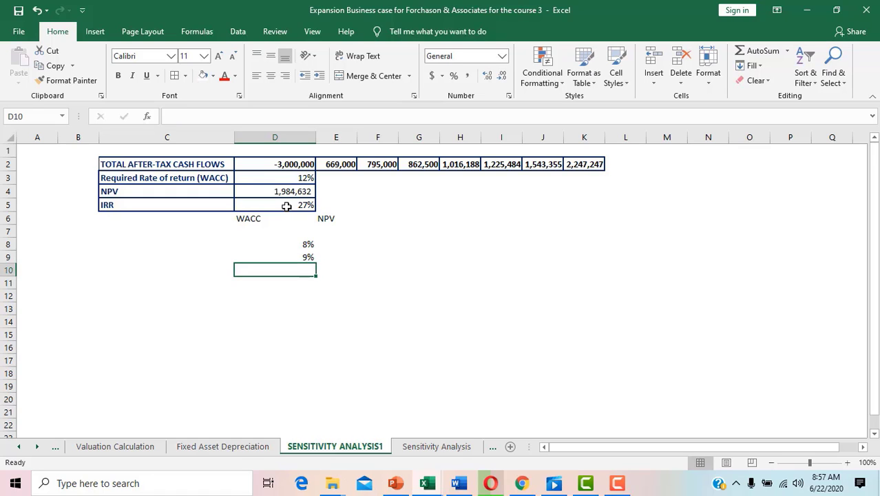
pyautogui.write('1')
pyautogui.moveTo(316, 276); pyautogui.dragTo(320, 402)
# Link E7, below the NPV heading, to the calculated NPV in D4.
pyautogui.write('=')
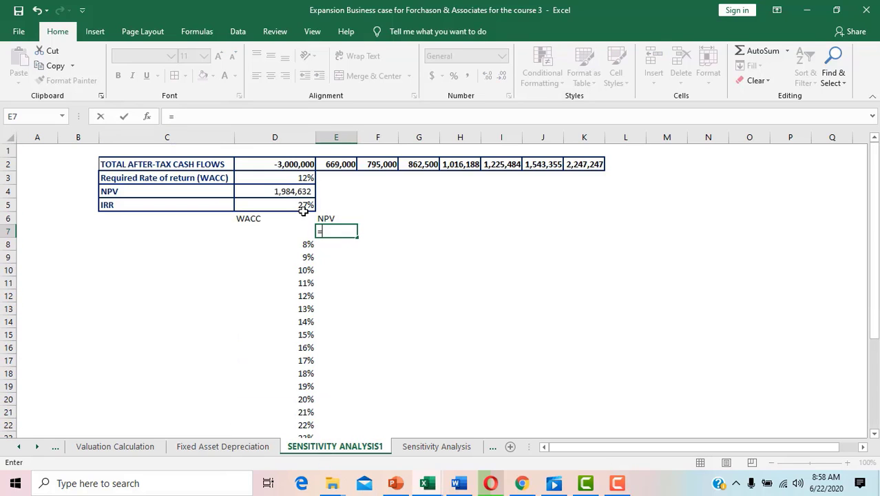
pyautogui.click(297, 191)
pyautogui.press('Return')
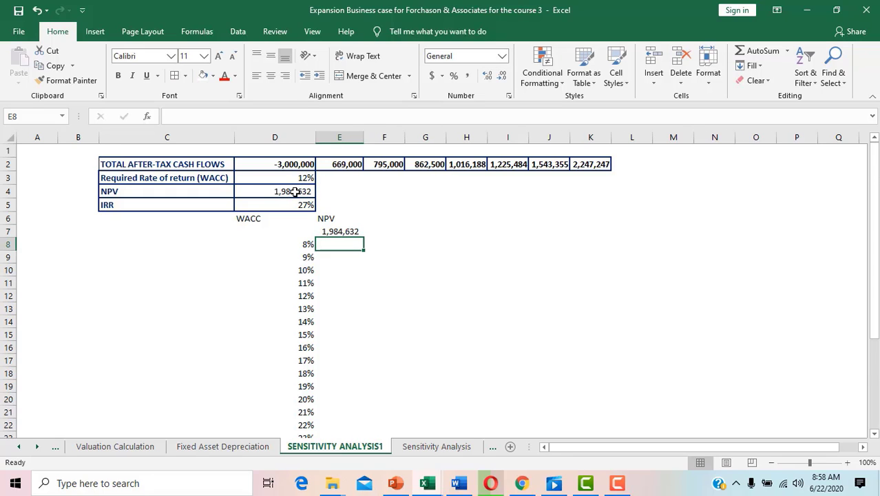
# Create a one-variable data table over D7:E32, using the WACC in D3 as the column input cell.
pyautogui.hotkey('shift', 'Right')
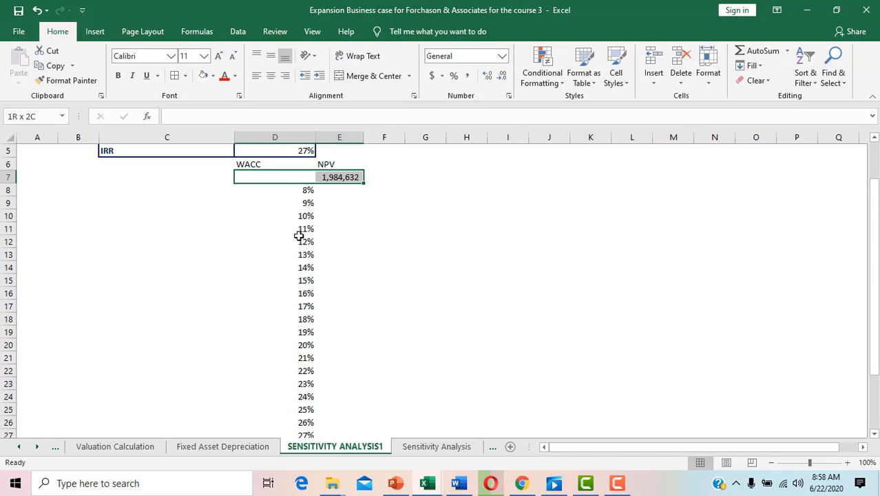
pyautogui.hotkey('shift', 'Down')
pyautogui.hotkey('shift', 'Down')
pyautogui.hotkey('shift', 'Down')
pyautogui.hotkey('shift', 'Down')
pyautogui.hotkey('shift', 'Down')
pyautogui.hotkey('shift', 'Down')
pyautogui.hotkey('shift', 'Down')
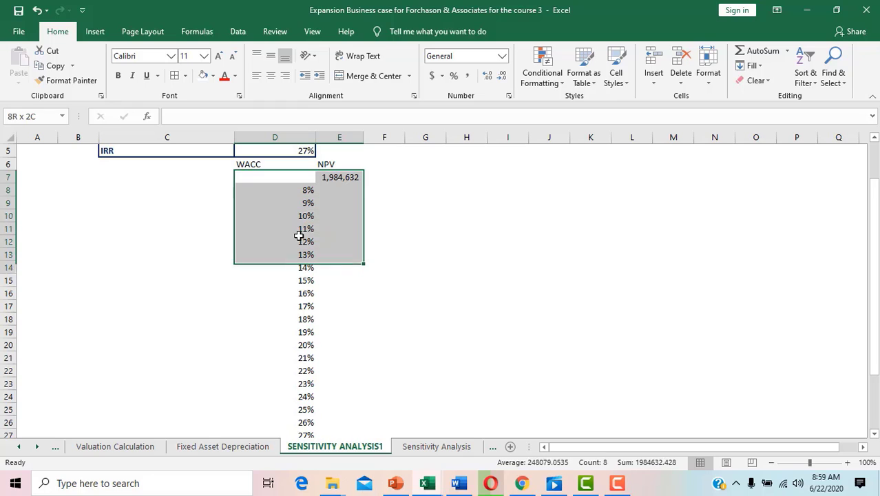
pyautogui.hotkey('shift', 'Down')
pyautogui.hotkey('shift', 'Down')
pyautogui.hotkey('shift', 'Down')
pyautogui.hotkey('shift', 'Down')
pyautogui.hotkey('shift', 'Down')
pyautogui.hotkey('shift', 'Down')
pyautogui.hotkey('shift', 'Down')
pyautogui.hotkey('shift', 'Down')
pyautogui.hotkey('shift', 'Down')
pyautogui.hotkey('shift', 'Down')
pyautogui.hotkey('shift', 'Down')
pyautogui.hotkey('shift', 'Down')
pyautogui.hotkey('shift', 'Down')
pyautogui.hotkey('shift', 'Down')
pyautogui.hotkey('shift', 'Down')
pyautogui.hotkey('shift', 'Down')
pyautogui.hotkey('shift', 'Down')
pyautogui.hotkey('shift', 'Down')
pyautogui.hotkey('shift', 'Down')
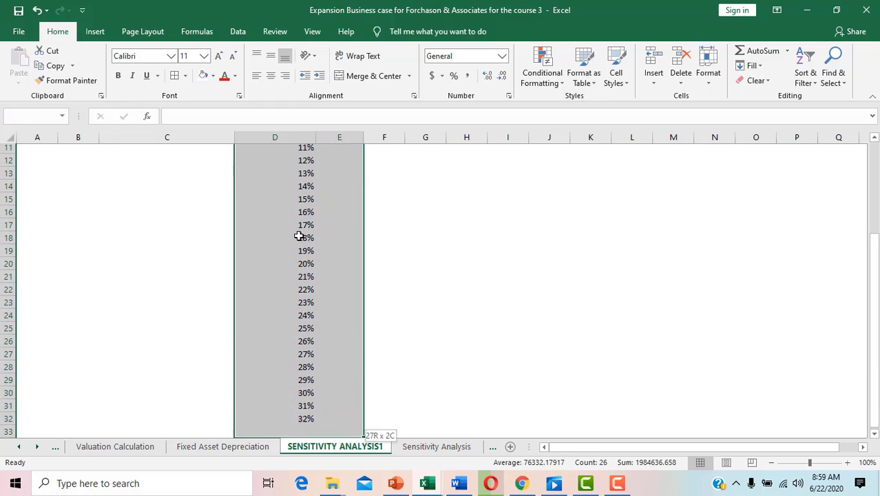
pyautogui.hotkey('shift', 'Up')
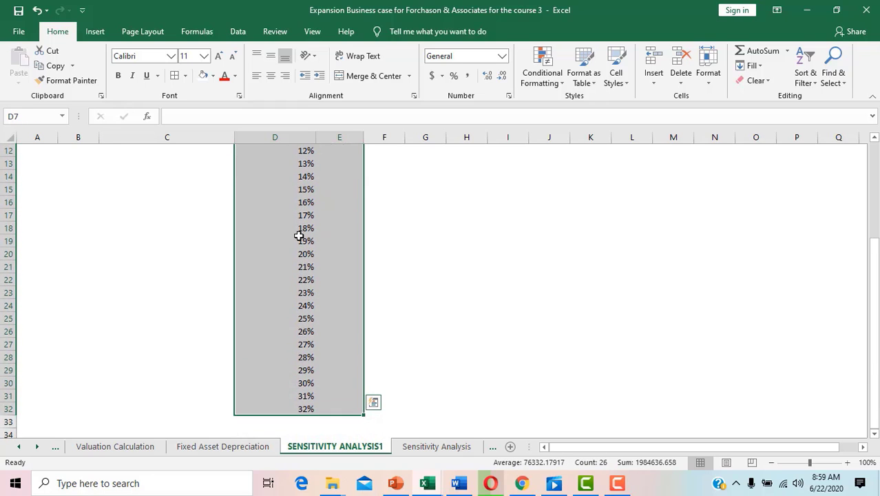
pyautogui.click(239, 31)
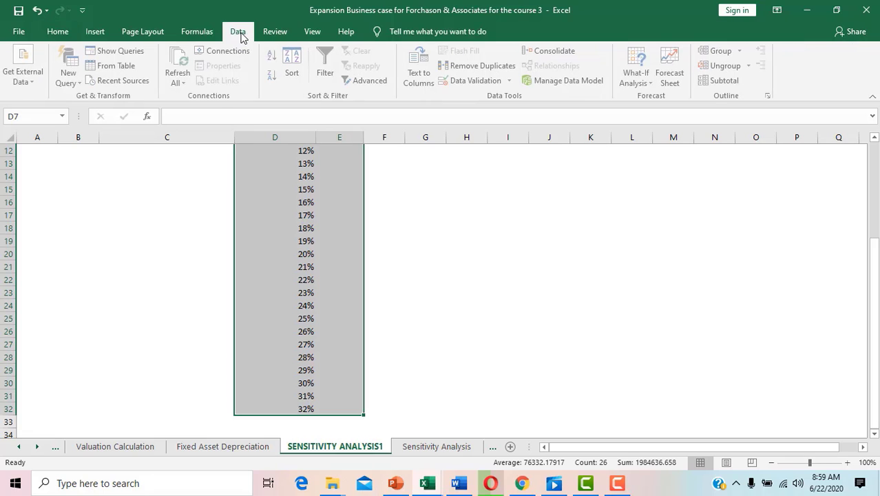
pyautogui.click(643, 78)
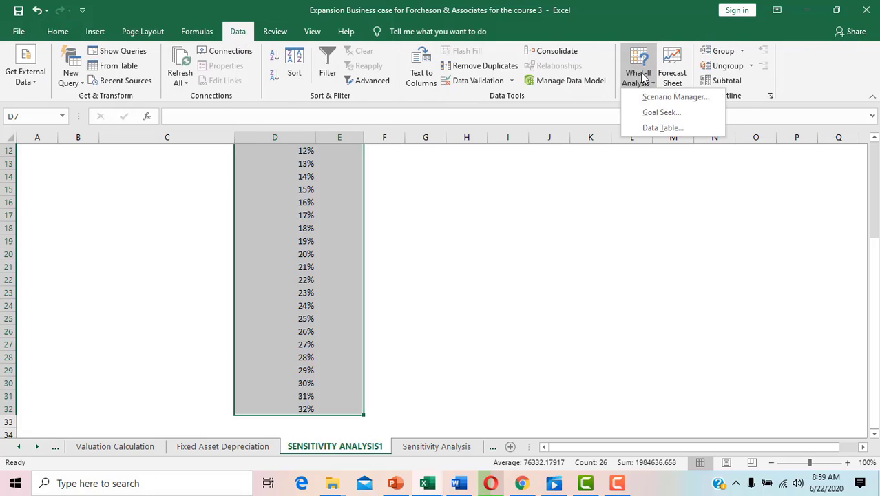
pyautogui.click(661, 128)
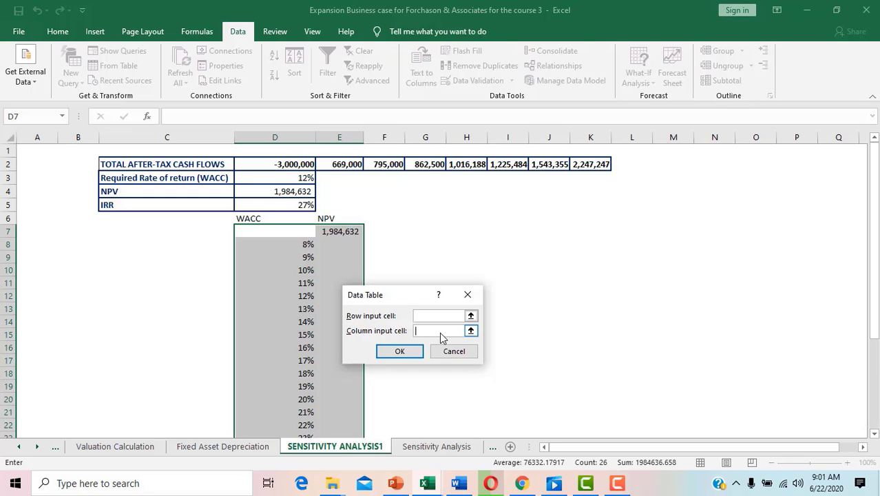
pyautogui.click(471, 331)
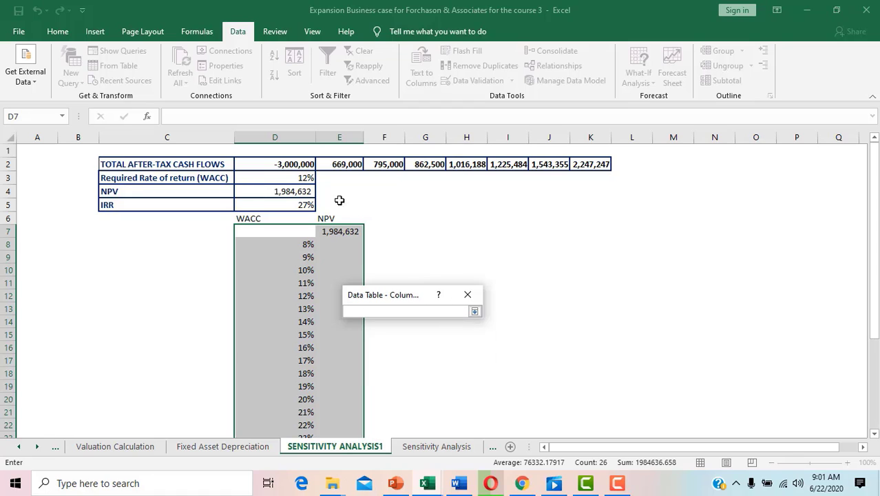
pyautogui.click(296, 178)
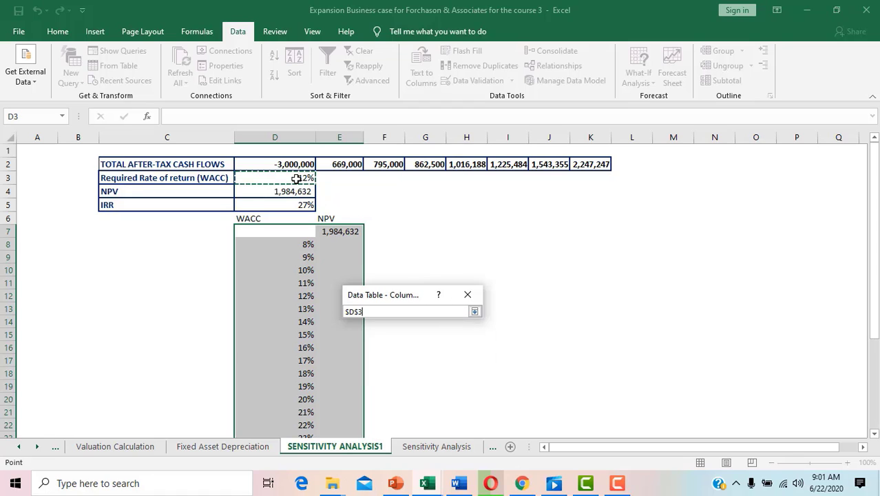
pyautogui.press('Return')
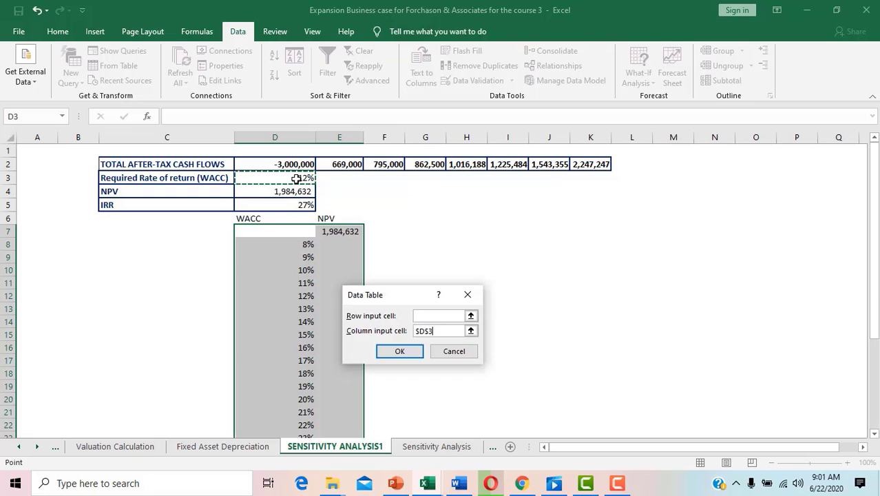
pyautogui.click(400, 351)
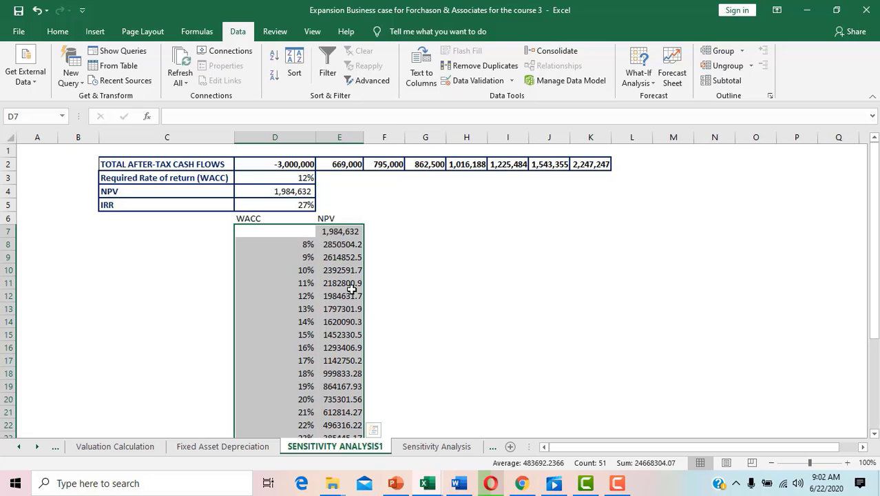
# Apply dark blue borders to the sensitivity table D6:E32 and bold its WACC and NPV headings.
pyautogui.click(246, 217)
pyautogui.hotkey('ctrl', 'shift', 'Right')
pyautogui.hotkey('ctrl', 'shift', 'Down')
pyautogui.click(57, 32)
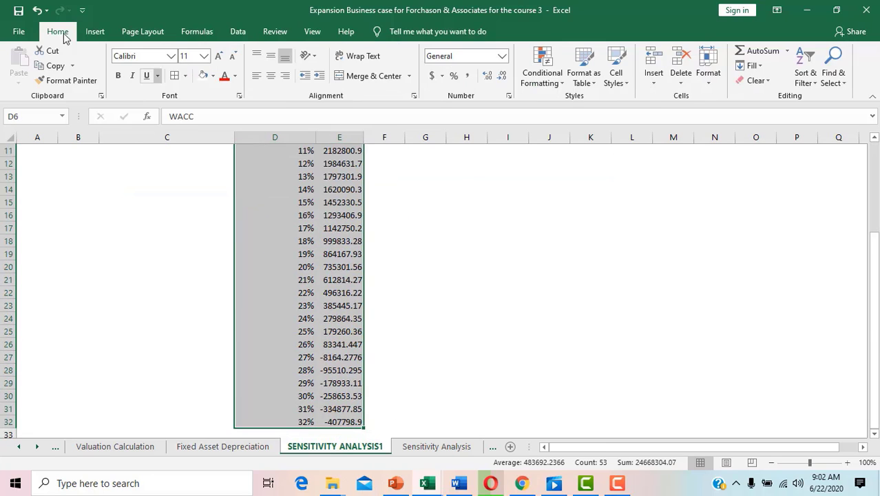
pyautogui.hotkey('shift', 'Right')
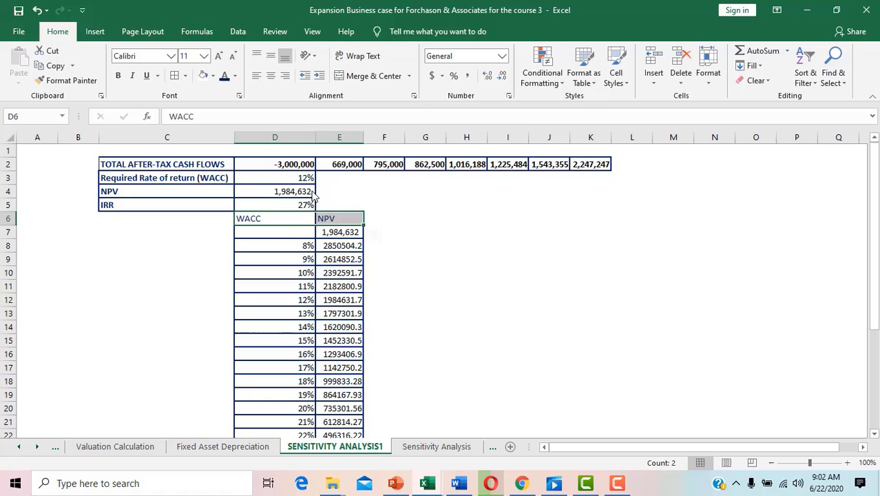
pyautogui.hotkey('ctrl', 'b')
# Format the values in the table's NPV column with the comma style and no decimal places.
pyautogui.click(342, 234)
pyautogui.hotkey('shift', 'Down')
pyautogui.hotkey('shift', 'Down')
pyautogui.hotkey('shift', 'Down')
pyautogui.hotkey('shift', 'Down')
pyautogui.hotkey('shift', 'Down')
pyautogui.hotkey('shift', 'Down')
pyautogui.hotkey('shift', 'Down')
pyautogui.hotkey('shift', 'Down')
pyautogui.hotkey('shift', 'Down')
pyautogui.hotkey('shift', 'Down')
pyautogui.hotkey('shift', 'Down')
pyautogui.hotkey('shift', 'Down')
pyautogui.hotkey('shift', 'Down')
pyautogui.hotkey('shift', 'Down')
pyautogui.hotkey('shift', 'Down')
pyautogui.hotkey('shift', 'Down')
pyautogui.hotkey('shift', 'Down')
pyautogui.hotkey('shift', 'Down')
pyautogui.hotkey('shift', 'Down')
pyautogui.hotkey('shift', 'Down')
pyautogui.scroll(4, 342, 234)
pyautogui.click(468, 76)
pyautogui.doubleClick(504, 76)
pyautogui.click(461, 249)
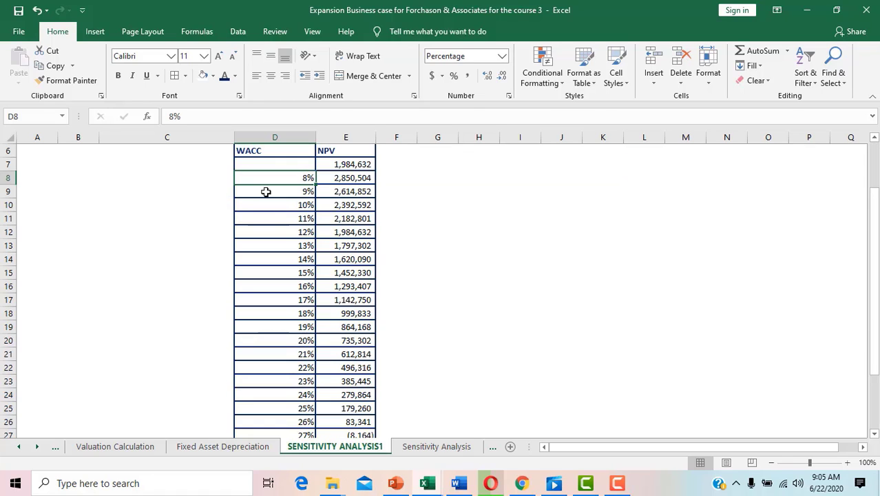
# Insert a markers-only scatter chart of the WACC and NPV values in D8:E32 and place it beside the table.
pyautogui.hotkey('shift', 'Right')
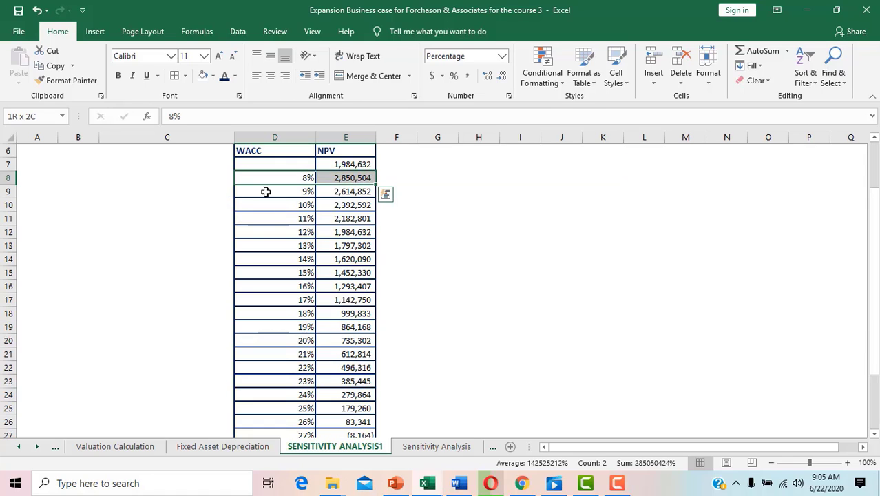
pyautogui.hotkey('shift', 'Down')
pyautogui.hotkey('shift', 'Down')
pyautogui.hotkey('shift', 'Down')
pyautogui.hotkey('shift', 'Down')
pyautogui.hotkey('shift', 'Down')
pyautogui.hotkey('shift', 'Down')
pyautogui.hotkey('shift', 'Down')
pyautogui.hotkey('shift', 'Down')
pyautogui.hotkey('shift', 'Down')
pyautogui.hotkey('shift', 'Down')
pyautogui.hotkey('shift', 'Down')
pyautogui.hotkey('shift', 'Down')
pyautogui.hotkey('shift', 'Down')
pyautogui.hotkey('shift', 'Down')
pyautogui.hotkey('shift', 'Down')
pyautogui.hotkey('shift', 'Down')
pyautogui.hotkey('shift', 'Down')
pyautogui.hotkey('shift', 'Down')
pyautogui.hotkey('shift', 'Down')
pyautogui.hotkey('shift', 'Down')
pyautogui.hotkey('shift', 'Down')
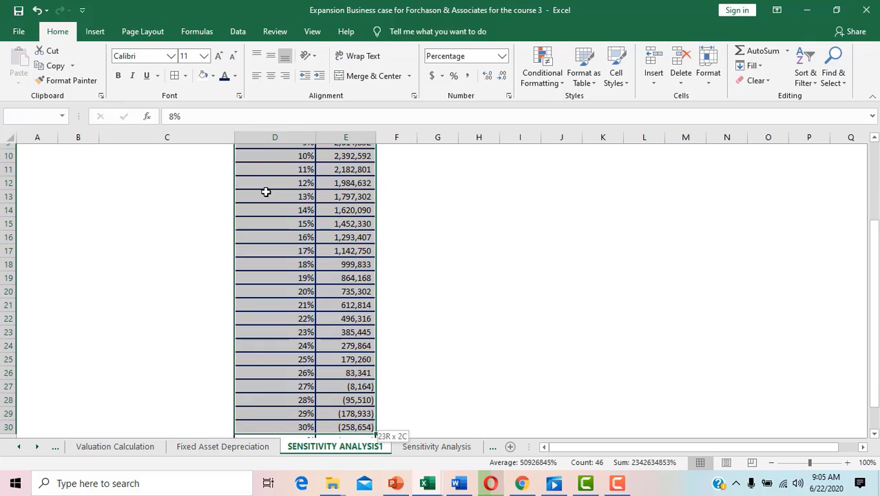
pyautogui.hotkey('shift', 'Down')
pyautogui.hotkey('shift', 'Down')
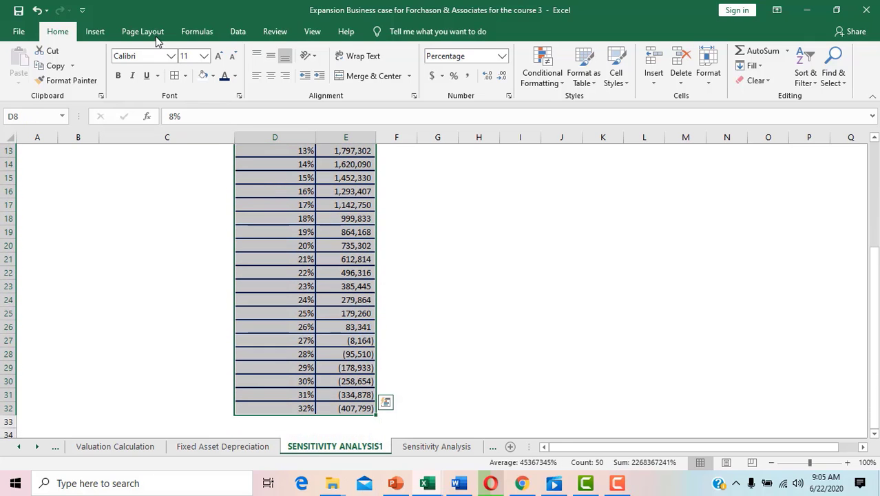
pyautogui.click(95, 32)
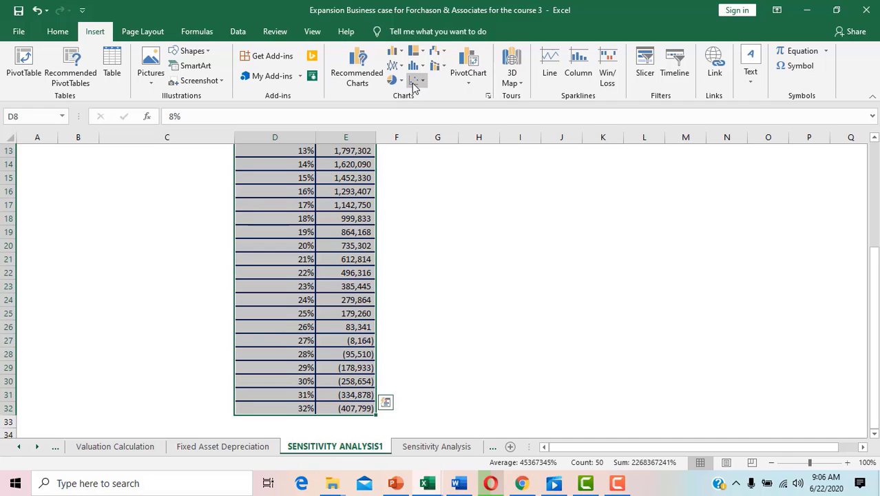
pyautogui.click(412, 82)
pyautogui.click(426, 121)
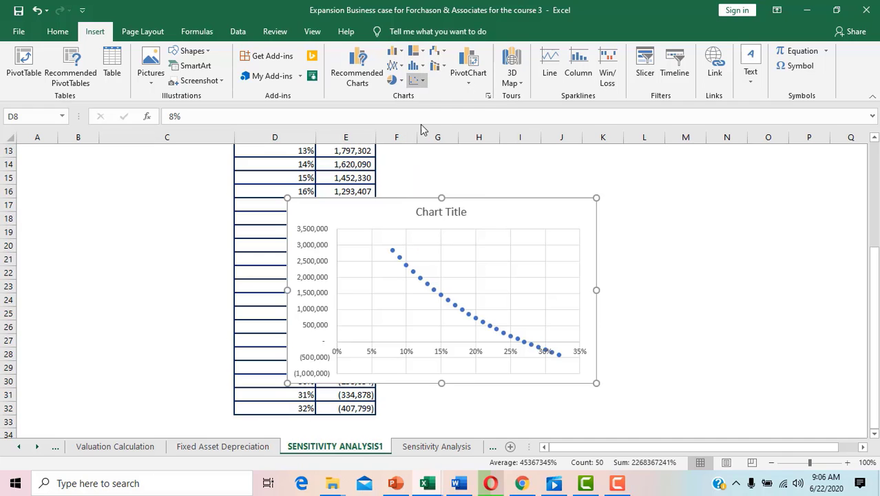
pyautogui.moveTo(503, 216); pyautogui.dragTo(623, 208)
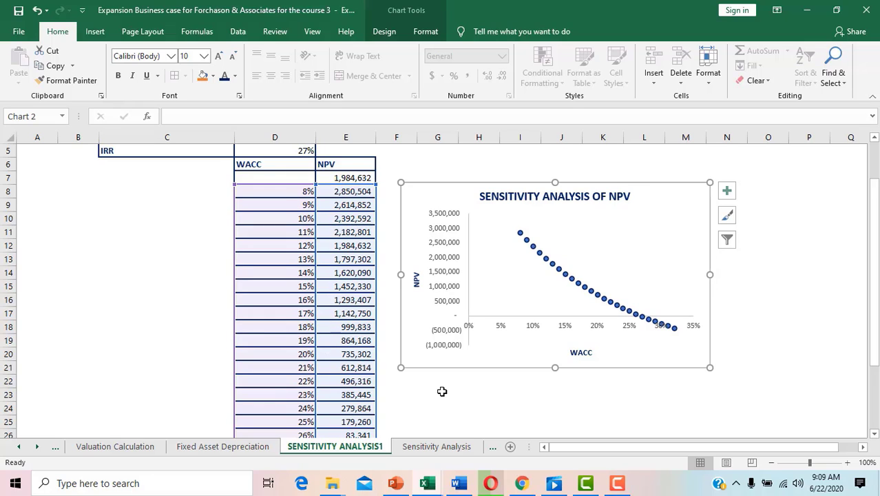
pyautogui.scroll(-1, 296, 412)
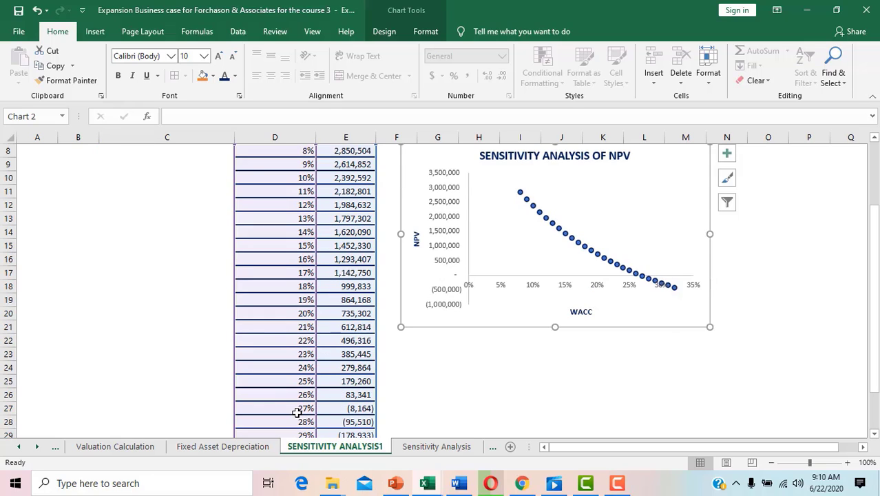